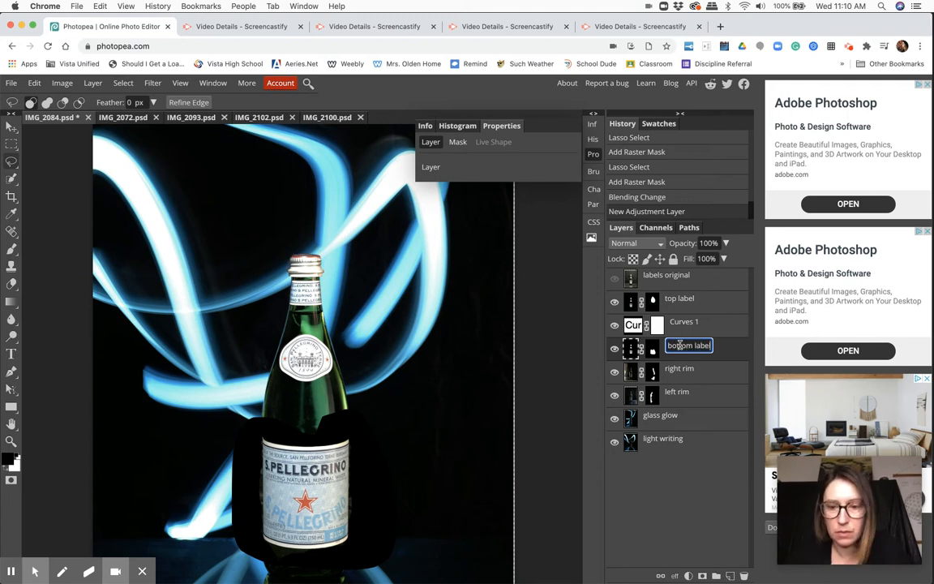
Step: Finish naming the layer bottom label and shape Curves 1 into an S-curve with lowered shadows and strongly raised highlights
{"action": "key", "text": "Return"}
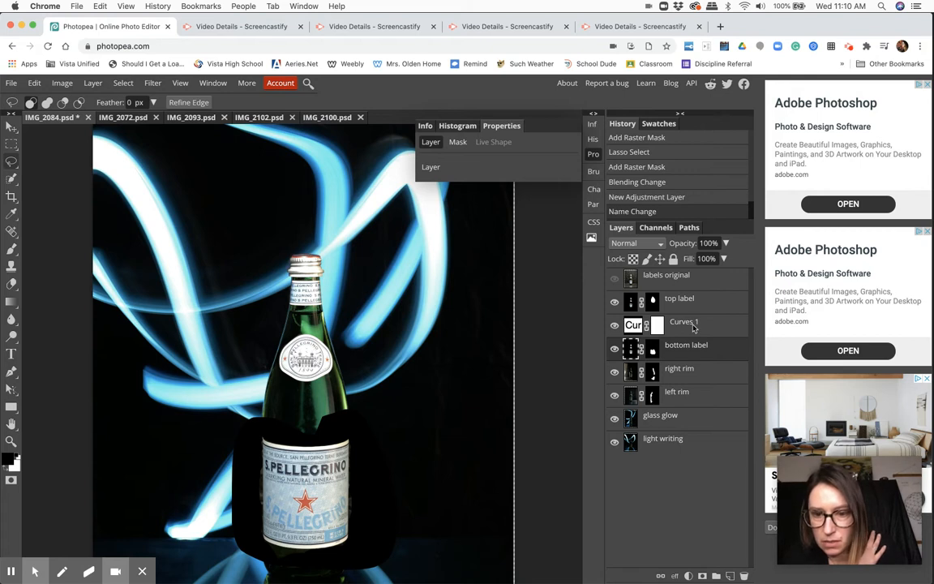
{"action": "right_click", "coordinate": [694, 327]}
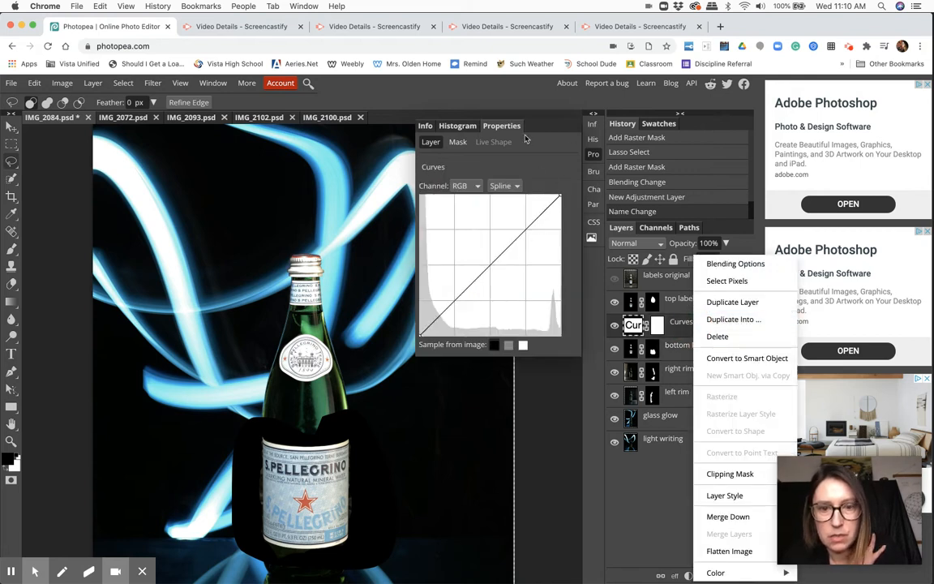
{"action": "left_click", "coordinate": [437, 323]}
{"action": "left_click", "coordinate": [438, 321]}
{"action": "mouse_move", "coordinate": [441, 326]}
{"action": "left_mouse_down"}
{"action": "mouse_move", "coordinate": [445, 332]}
{"action": "mouse_move", "coordinate": [438, 324]}
{"action": "left_mouse_up"}
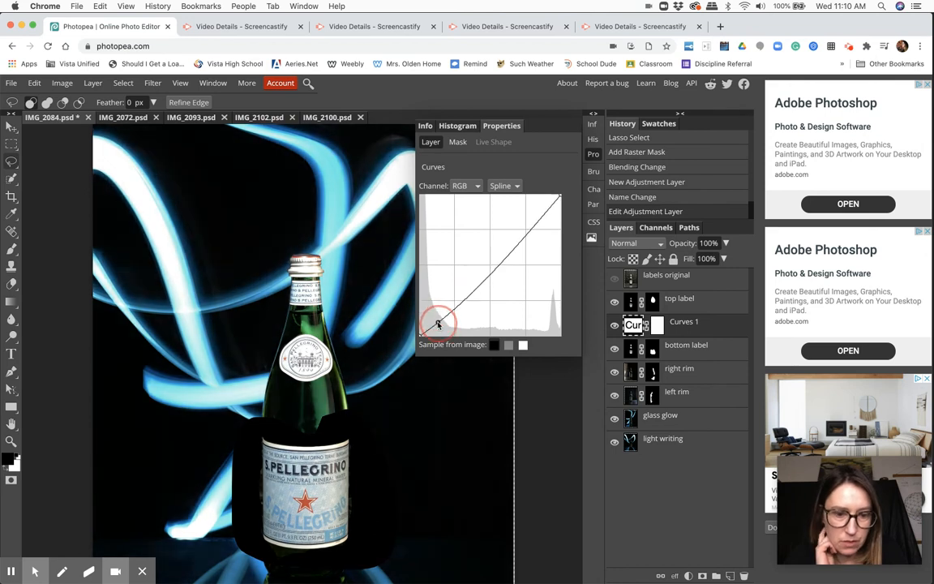
{"action": "left_click", "coordinate": [528, 225]}
{"action": "left_click_drag", "start_coordinate": [525, 220], "coordinate": [526, 216]}
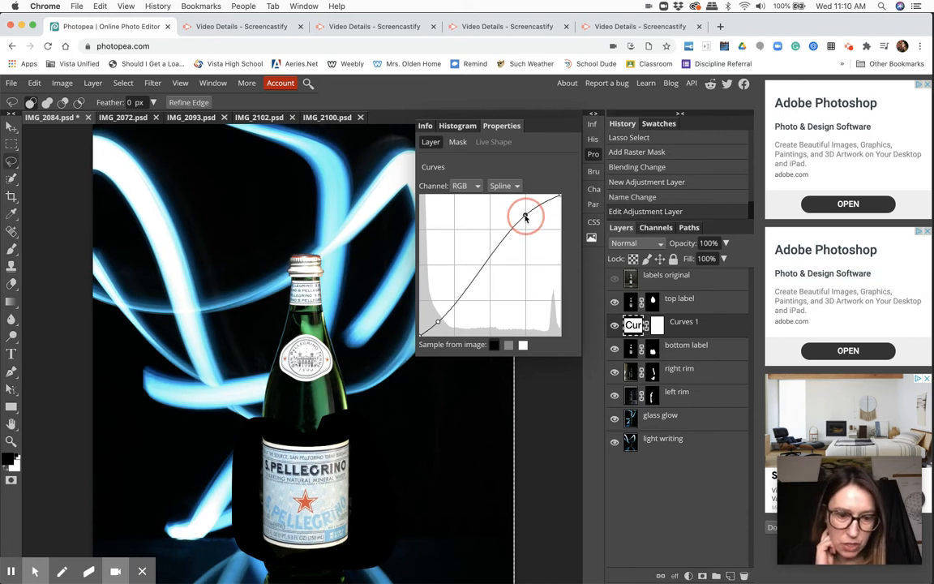
{"action": "left_click_drag", "start_coordinate": [526, 217], "coordinate": [526, 214]}
{"action": "left_click", "coordinate": [438, 324]}
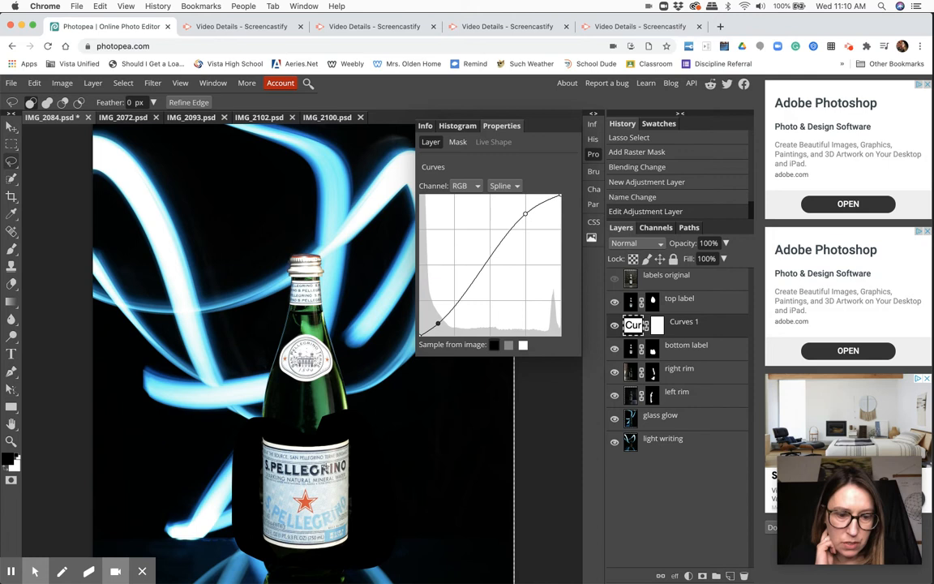
{"action": "left_click_drag", "start_coordinate": [526, 215], "coordinate": [526, 208]}
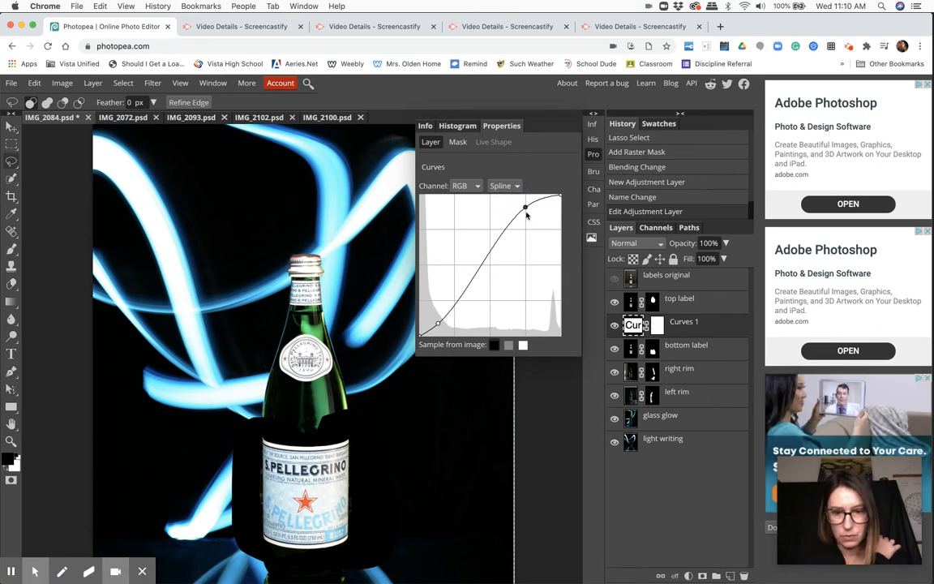
Step: Merge the bottom label layer with the Curves 1 adjustment layer
{"action": "left_click", "coordinate": [696, 345]}
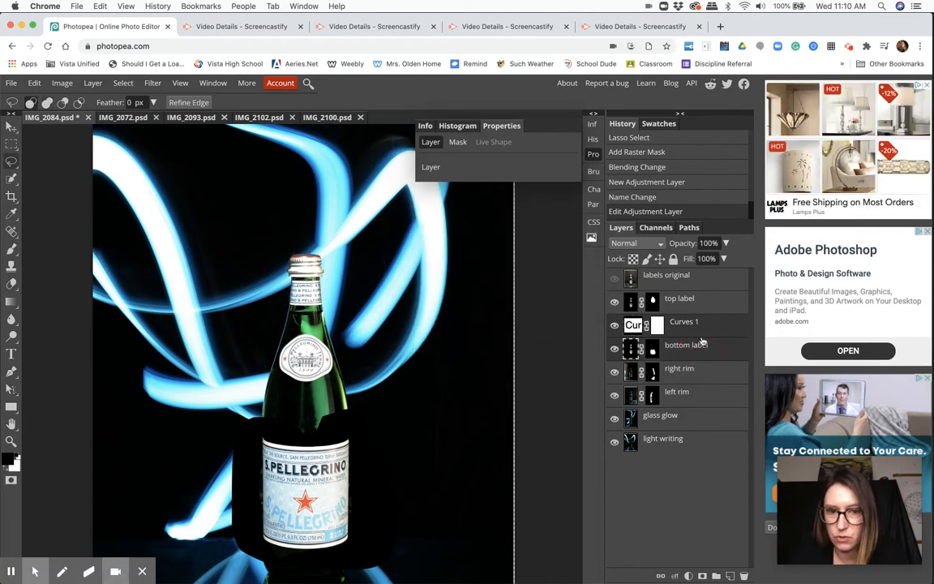
{"action": "right_click", "coordinate": [697, 343]}
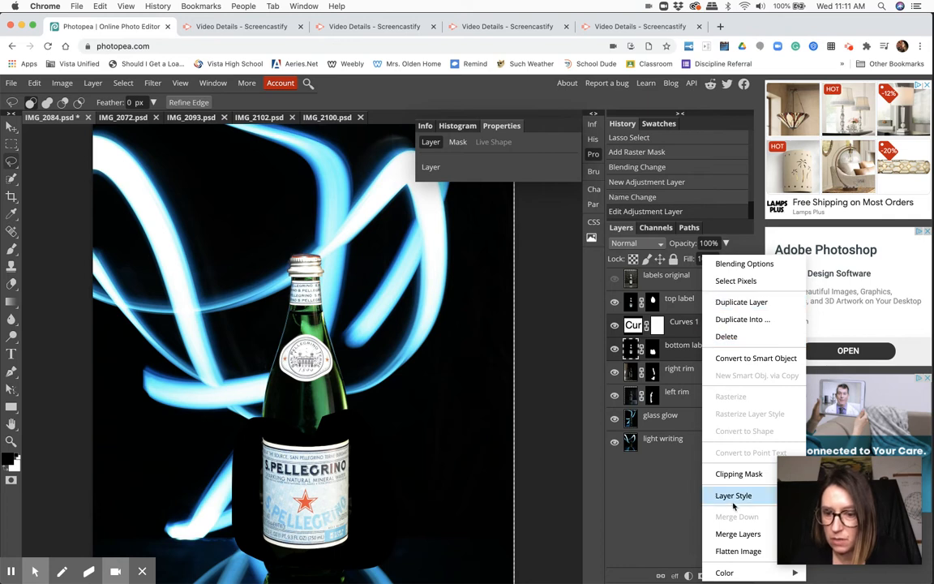
{"action": "left_click", "coordinate": [732, 534]}
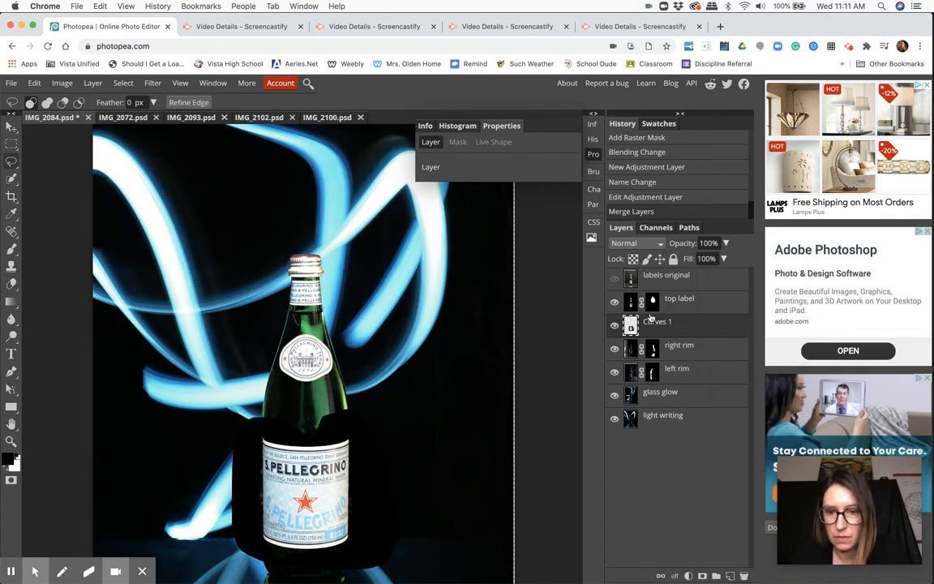
Step: Set the merged Curves 1 layer's blend mode to Lighten and collapse the adjustment properties
{"action": "left_click", "coordinate": [635, 243]}
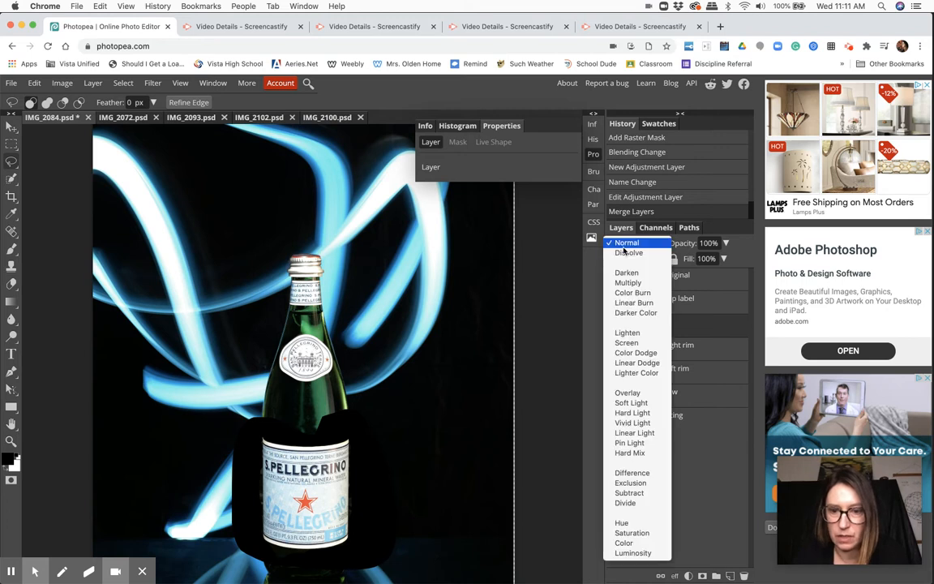
{"action": "left_click", "coordinate": [627, 332]}
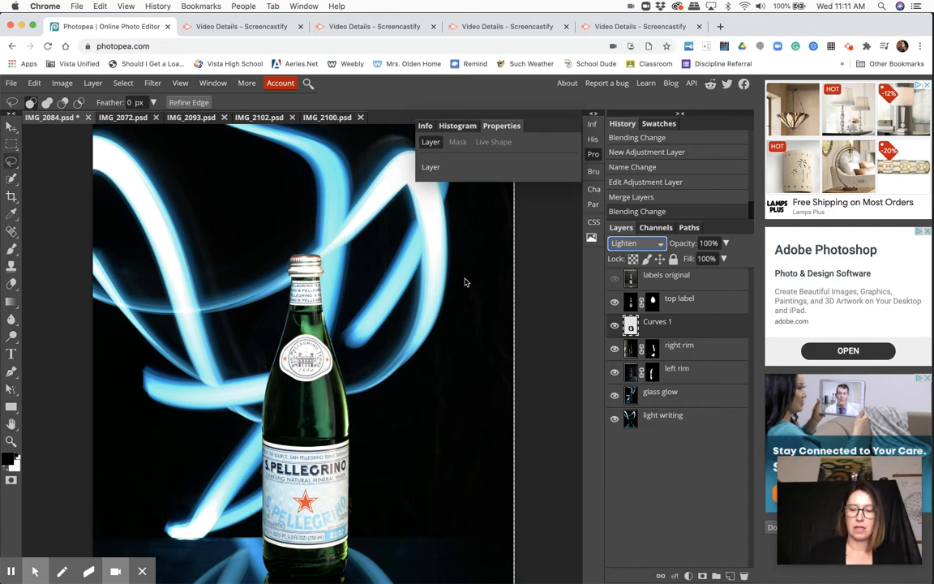
{"action": "left_click", "coordinate": [594, 156]}
{"action": "key", "text": "super+0"}
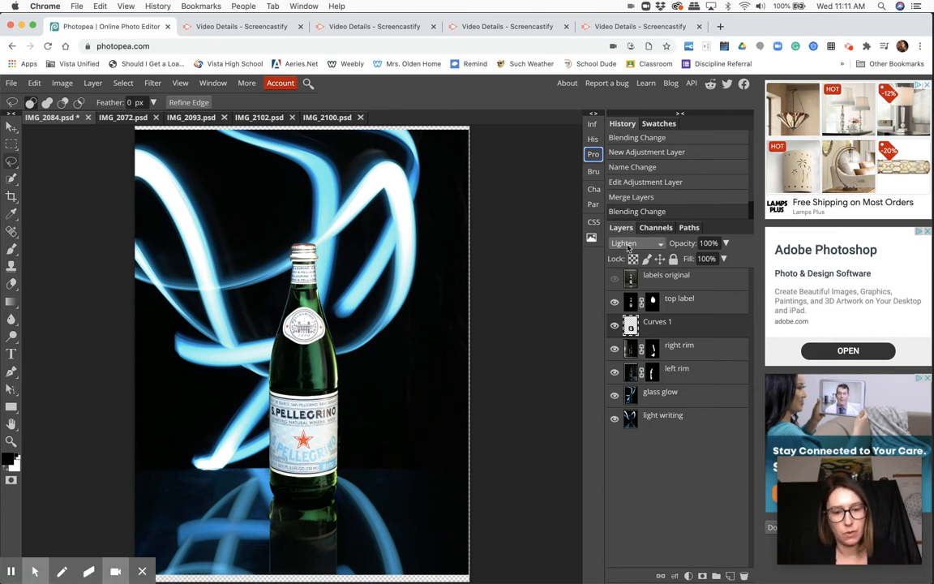
Step: Hide the layers above light writing and show them again one at a time to examine what each contributes
{"action": "left_click", "coordinate": [614, 301]}
{"action": "left_click_drag", "start_coordinate": [614, 321], "coordinate": [614, 395]}
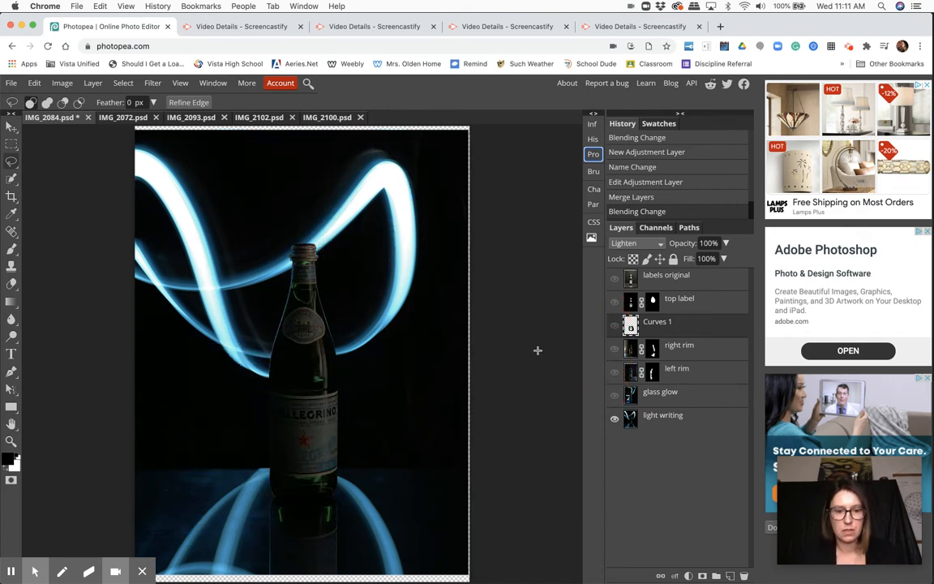
{"action": "left_click", "coordinate": [614, 396]}
{"action": "left_click", "coordinate": [614, 396]}
{"action": "left_click", "coordinate": [614, 396]}
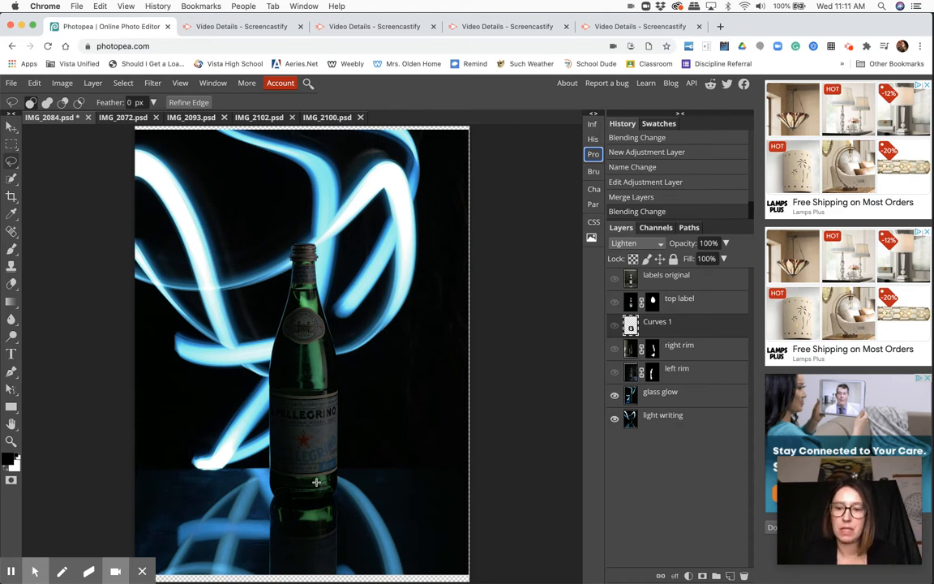
{"action": "left_click", "coordinate": [615, 373]}
{"action": "left_click", "coordinate": [615, 373]}
{"action": "left_click", "coordinate": [615, 372]}
{"action": "left_click", "coordinate": [615, 350]}
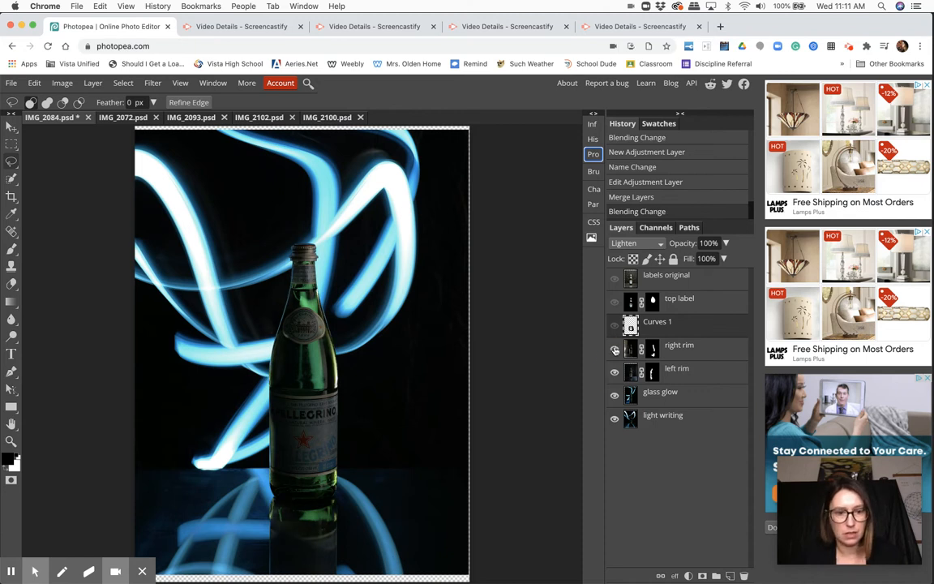
{"action": "left_click", "coordinate": [614, 326]}
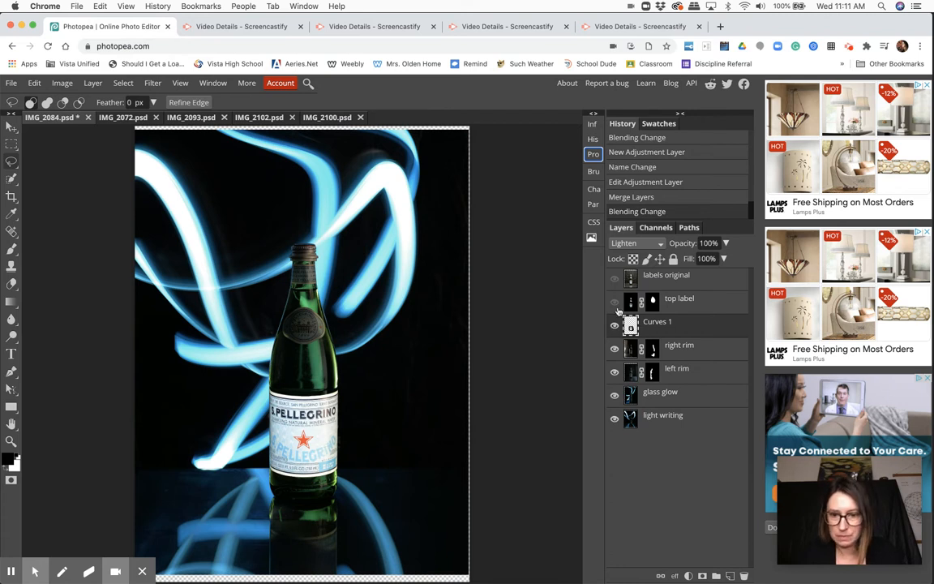
{"action": "left_click", "coordinate": [615, 303]}
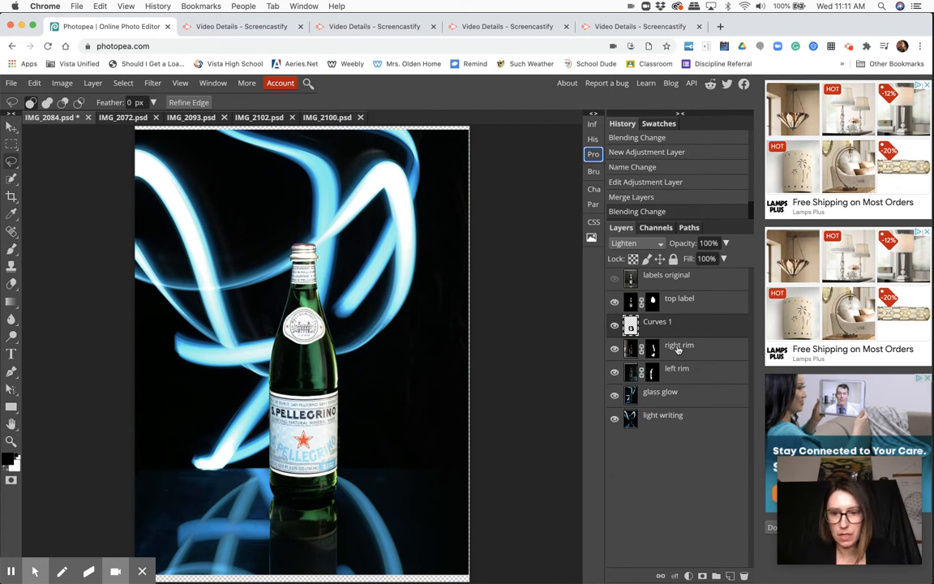
Step: Delete the labels original layer and move the right rim and left rim layers above top label
{"action": "left_click", "coordinate": [667, 280]}
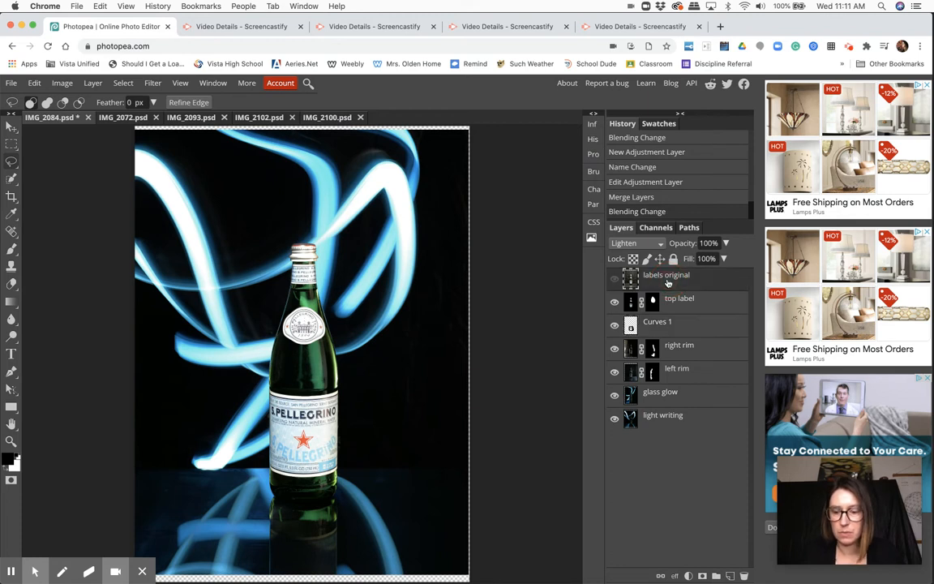
{"action": "key", "text": "Delete"}
{"action": "left_click_drag", "start_coordinate": [685, 323], "coordinate": [688, 272]}
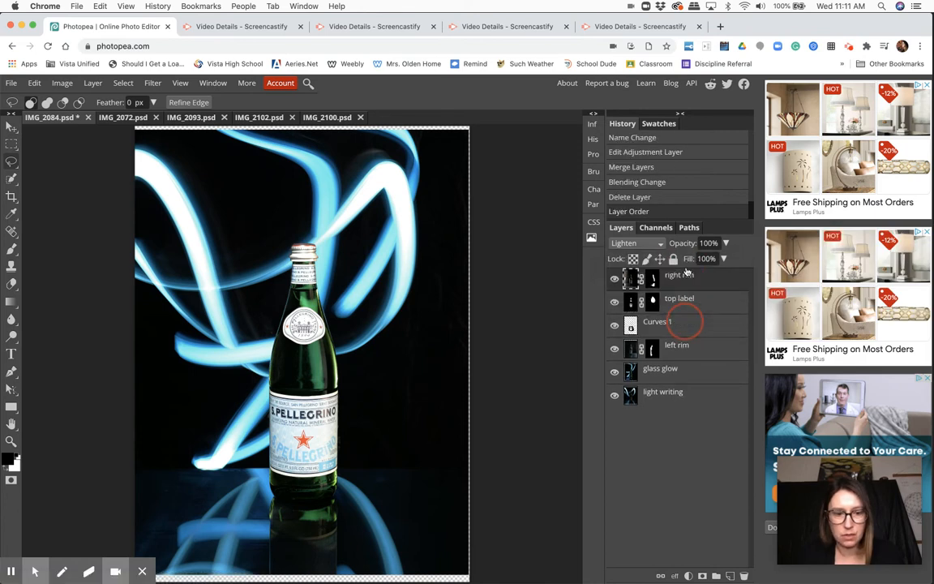
{"action": "left_click_drag", "start_coordinate": [695, 344], "coordinate": [681, 293]}
Step: Toggle the right rim and left rim layers off and on to compare their effect on the bottle
{"action": "left_click", "coordinate": [614, 279]}
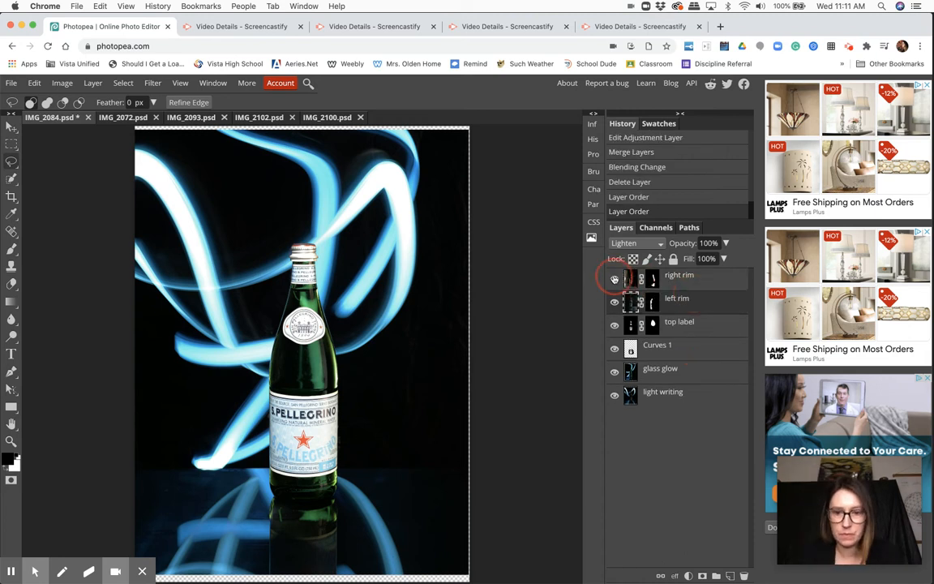
{"action": "left_click", "coordinate": [614, 279]}
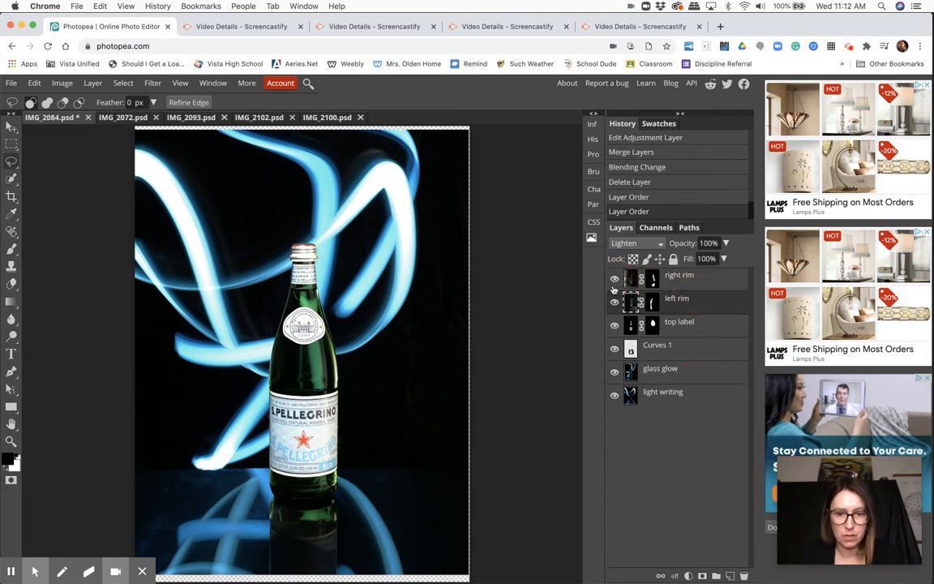
{"action": "left_click", "coordinate": [614, 301]}
{"action": "left_click", "coordinate": [615, 301]}
{"action": "left_click", "coordinate": [614, 301]}
{"action": "left_click", "coordinate": [614, 301]}
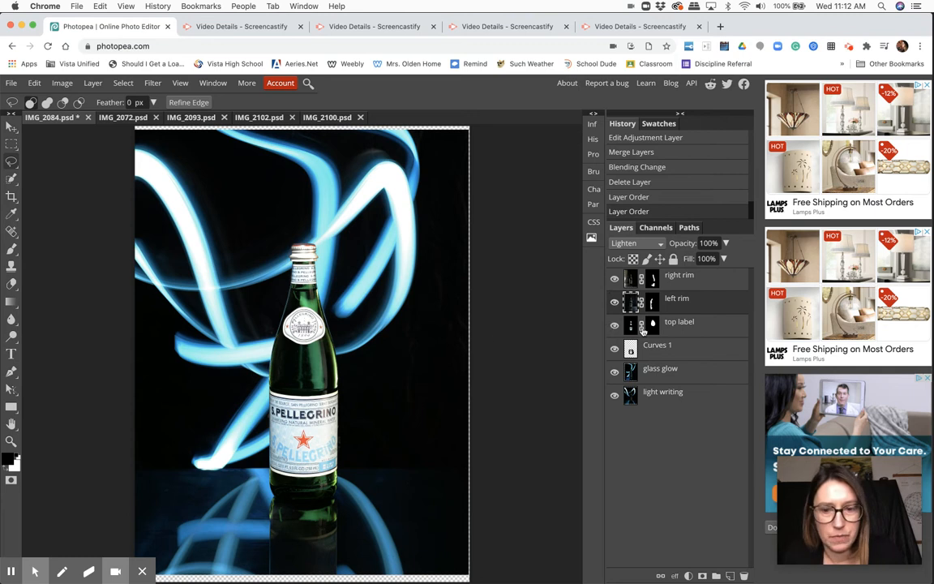
Step: Paint white with the Brush on the right rim mask along the bottle's right edge beside the bottom label
{"action": "left_click", "coordinate": [653, 278]}
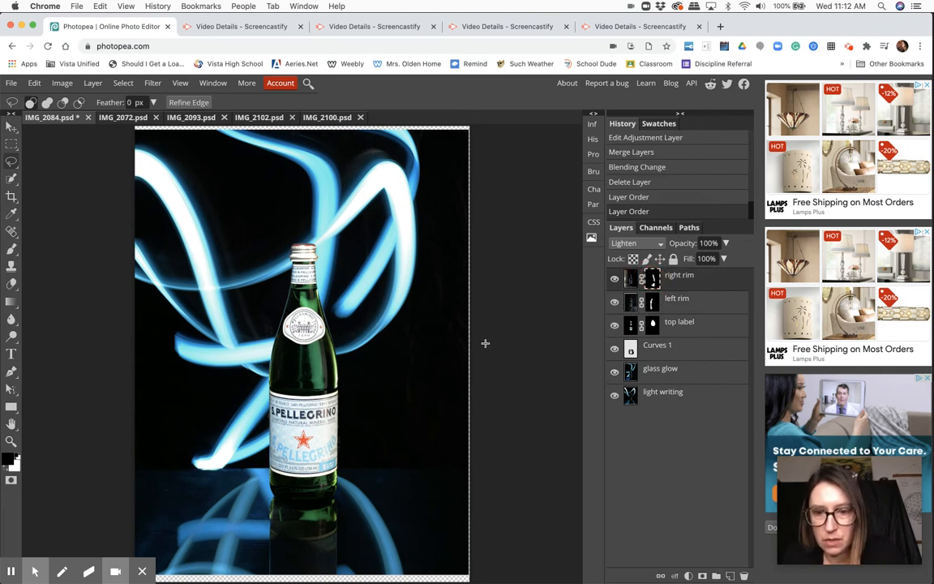
{"action": "key", "text": "x"}
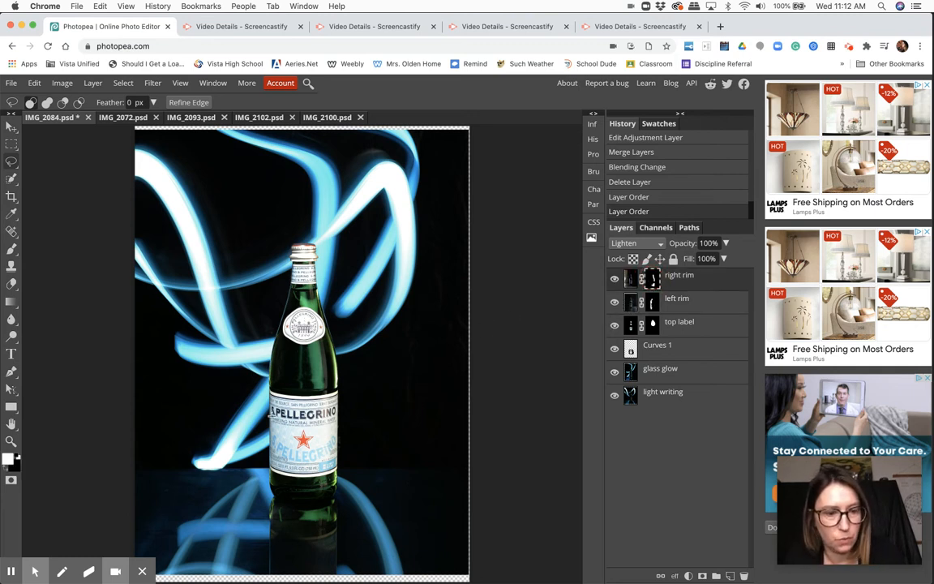
{"action": "right_click", "coordinate": [322, 394]}
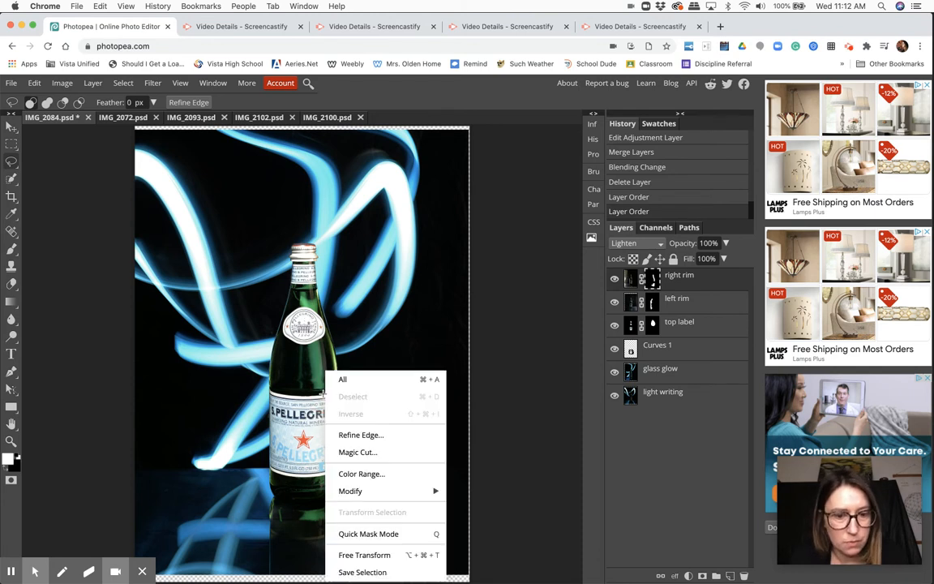
{"action": "left_click", "coordinate": [11, 179]}
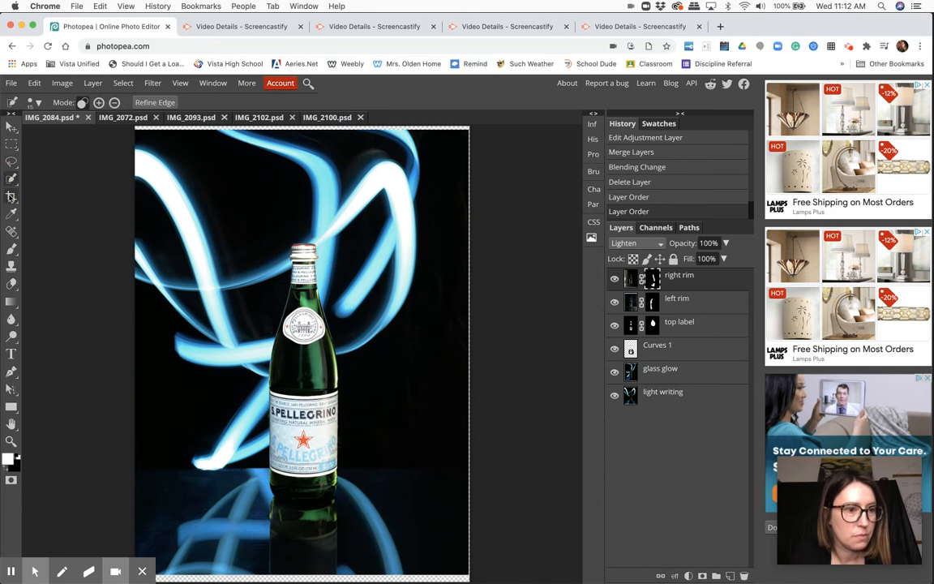
{"action": "left_click", "coordinate": [12, 251]}
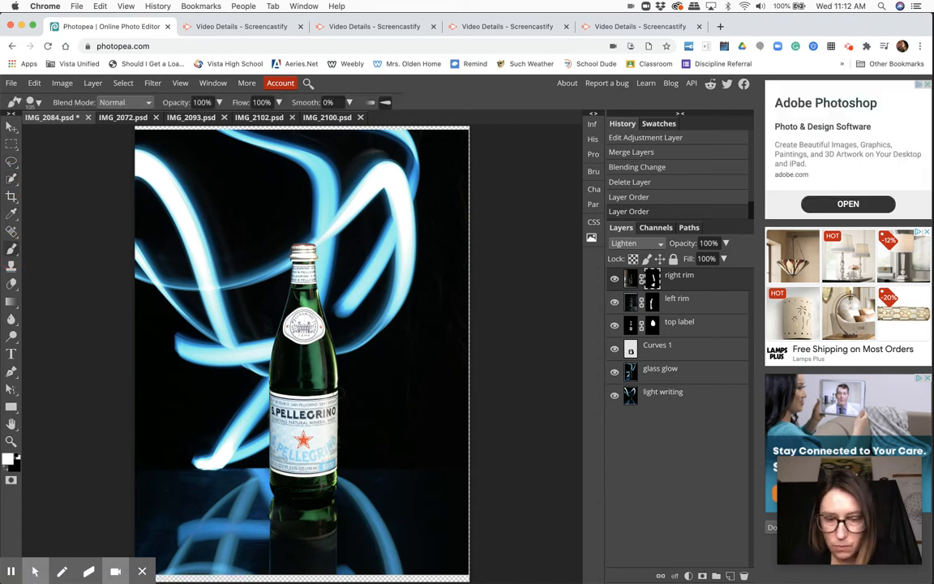
{"action": "left_click_drag", "start_coordinate": [340, 389], "coordinate": [339, 482]}
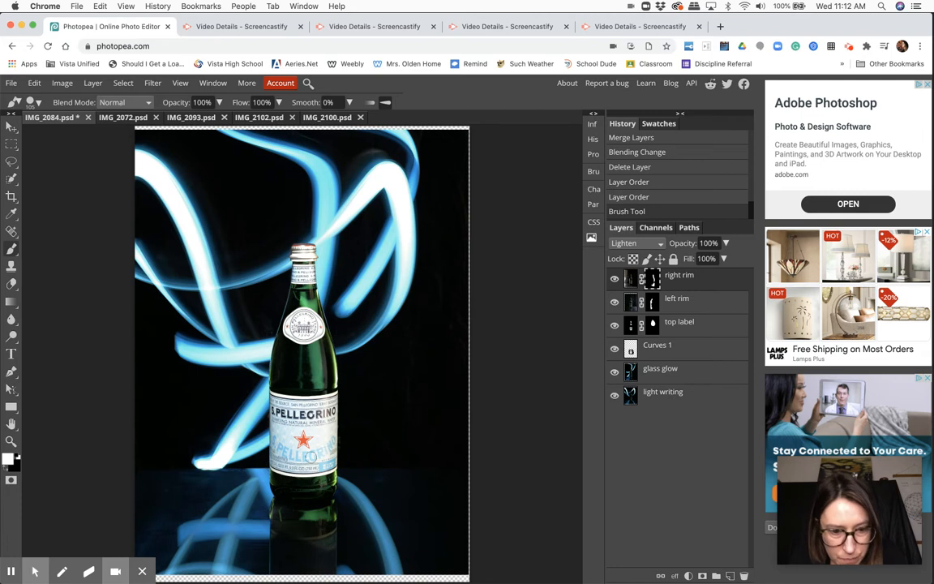
{"action": "left_click_drag", "start_coordinate": [341, 438], "coordinate": [332, 474]}
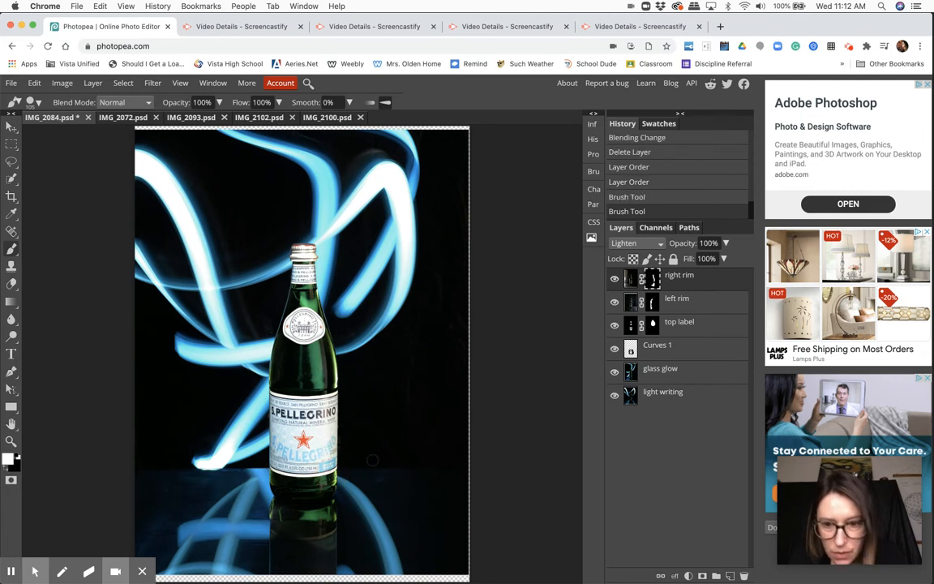
Step: Paint white on the left rim mask along the bottle's left edge, up to the neck, and over its reflection below
{"action": "left_click", "coordinate": [653, 302]}
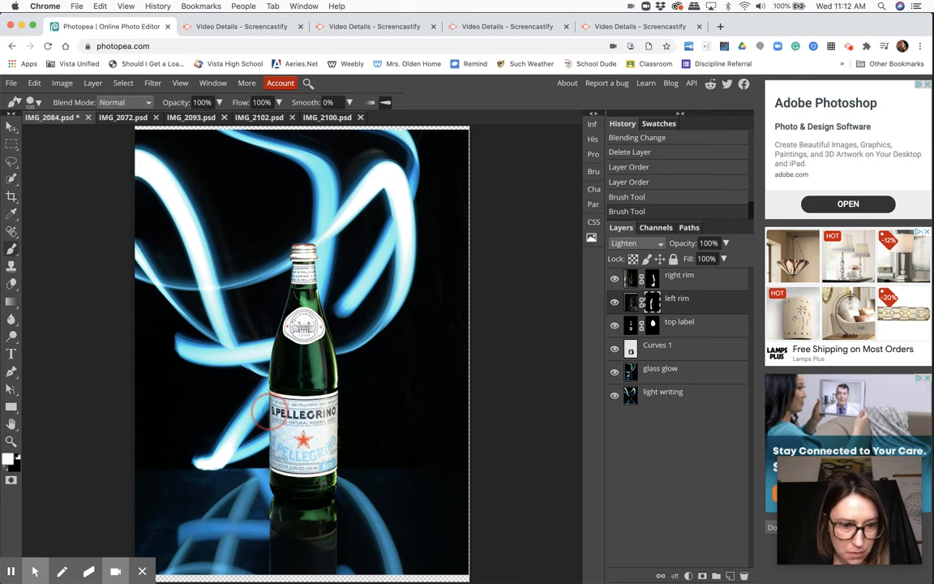
{"action": "mouse_move", "coordinate": [265, 456]}
{"action": "left_mouse_down"}
{"action": "mouse_move", "coordinate": [243, 421]}
{"action": "mouse_move", "coordinate": [256, 390]}
{"action": "left_mouse_up"}
{"action": "mouse_move", "coordinate": [287, 324]}
{"action": "left_mouse_down"}
{"action": "mouse_move", "coordinate": [292, 316]}
{"action": "mouse_move", "coordinate": [286, 322]}
{"action": "mouse_move", "coordinate": [255, 296]}
{"action": "left_mouse_up"}
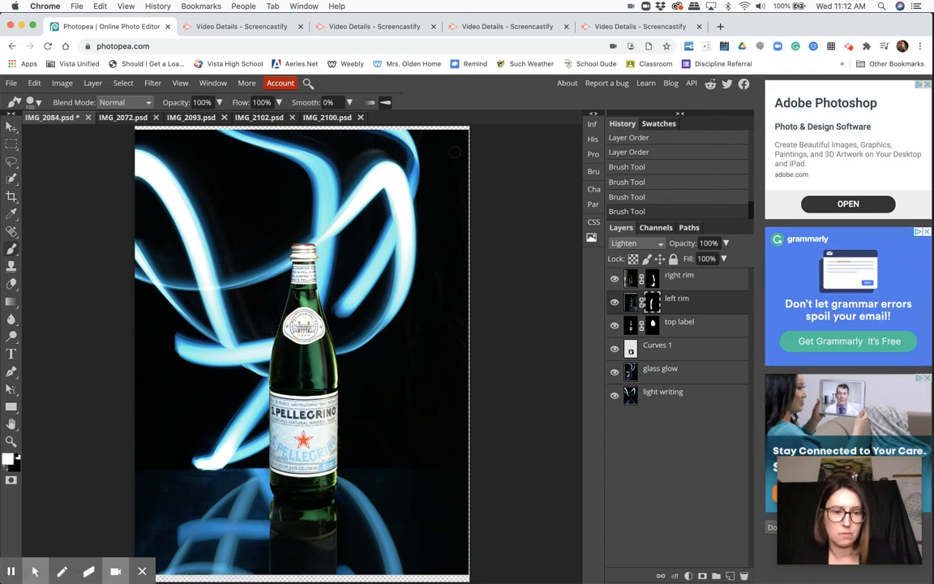
{"action": "left_click", "coordinate": [614, 302]}
{"action": "left_click", "coordinate": [614, 302]}
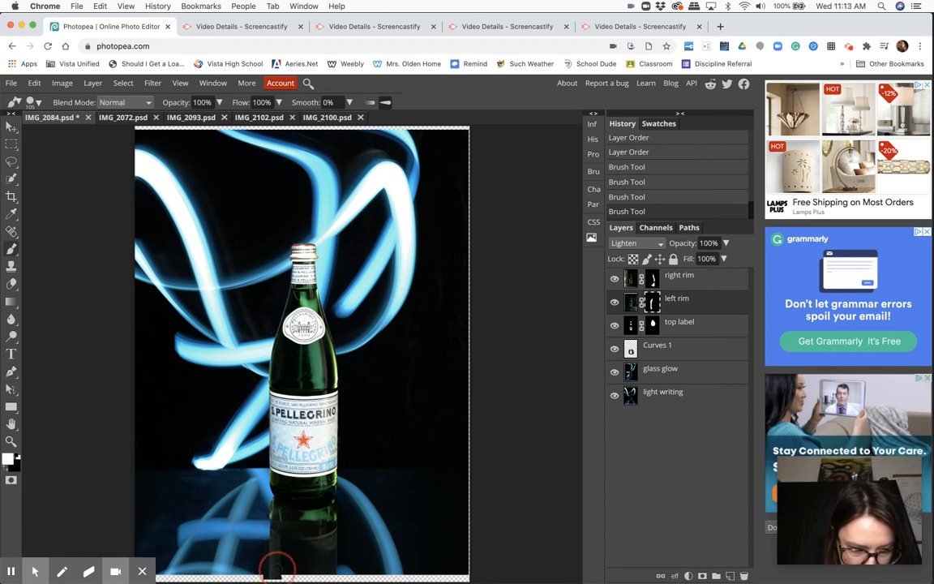
{"action": "mouse_move", "coordinate": [277, 535]}
{"action": "left_mouse_down"}
{"action": "mouse_move", "coordinate": [285, 582]}
{"action": "mouse_move", "coordinate": [323, 579]}
{"action": "left_mouse_up"}
{"action": "left_click", "coordinate": [677, 278]}
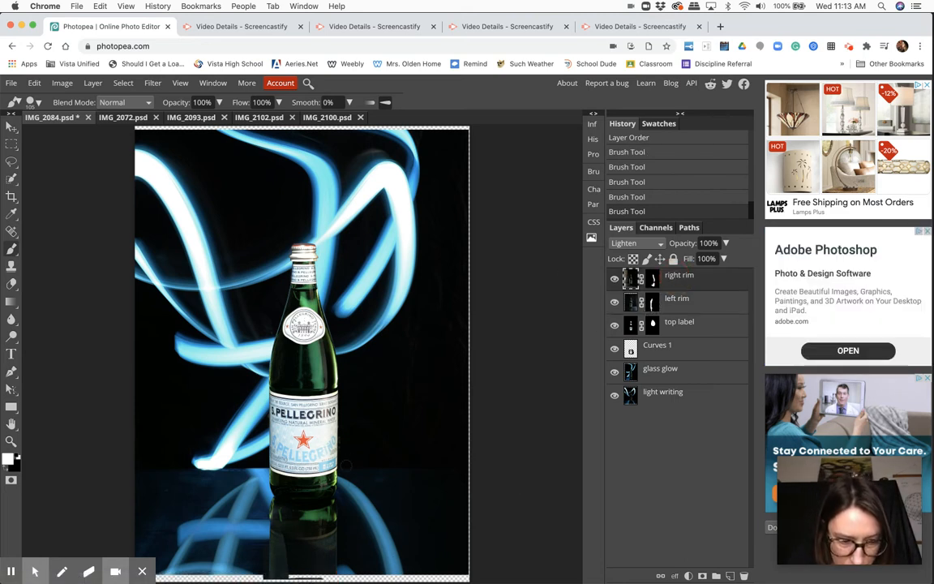
{"action": "left_click_drag", "start_coordinate": [328, 516], "coordinate": [341, 556]}
{"action": "key", "text": "super+z"}
Step: Paint white on the right rim mask over the bottle's base edge and its reflection
{"action": "left_click", "coordinate": [655, 282]}
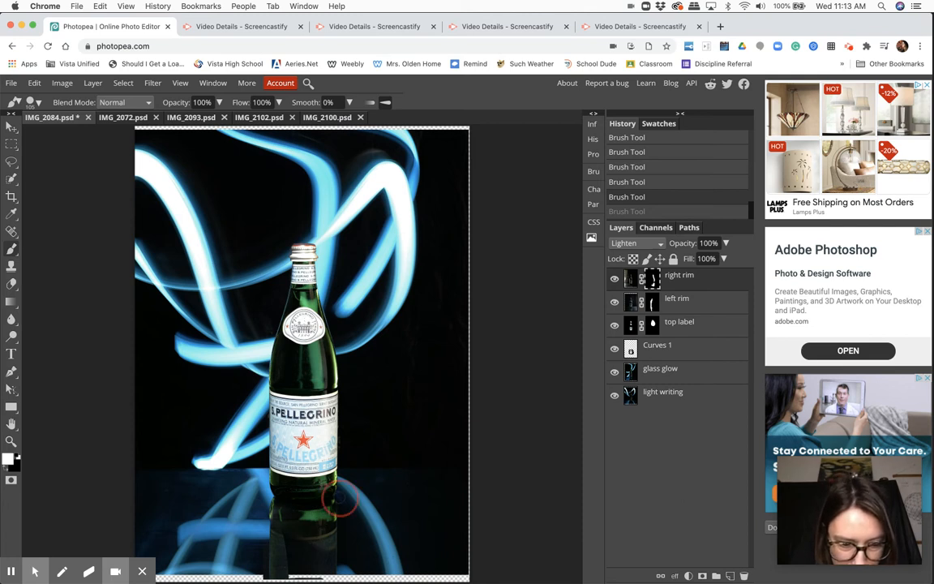
{"action": "mouse_move", "coordinate": [334, 550]}
{"action": "left_mouse_down"}
{"action": "mouse_move", "coordinate": [296, 482]}
{"action": "mouse_move", "coordinate": [291, 520]}
{"action": "left_mouse_up"}
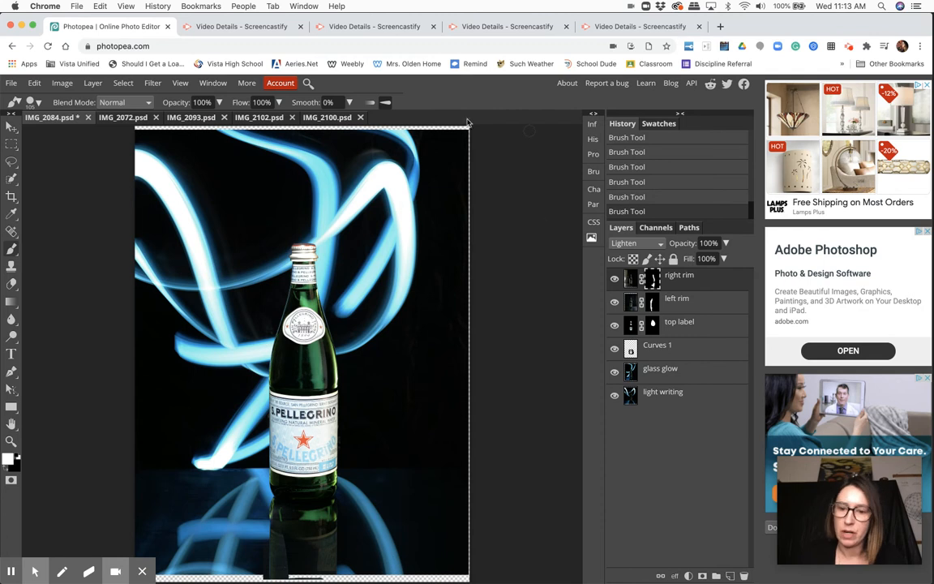
Step: Add a Curves adjustment layer above the glass glow layer, raise its highlights, anchor its shadows, and compare the effect off and on
{"action": "left_click", "coordinate": [684, 374]}
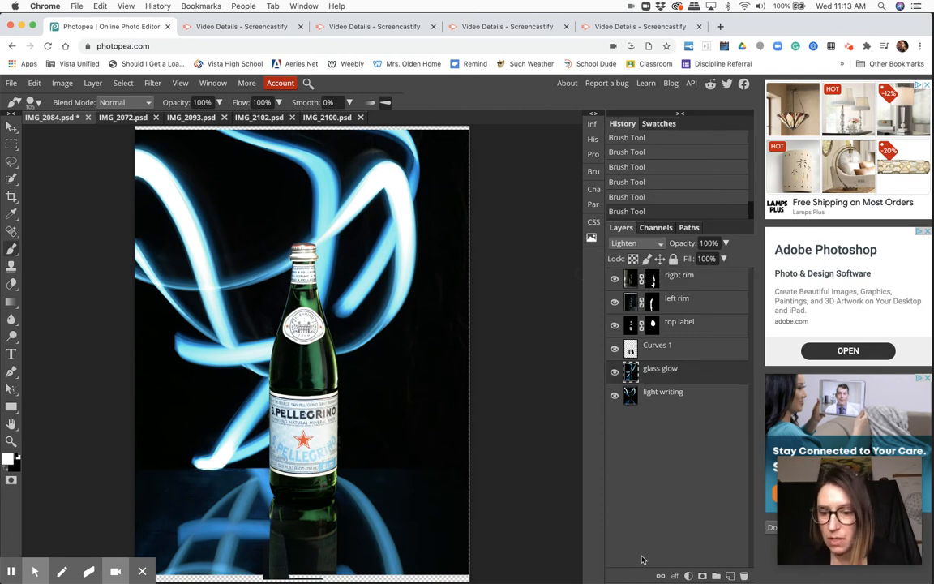
{"action": "left_click", "coordinate": [693, 573]}
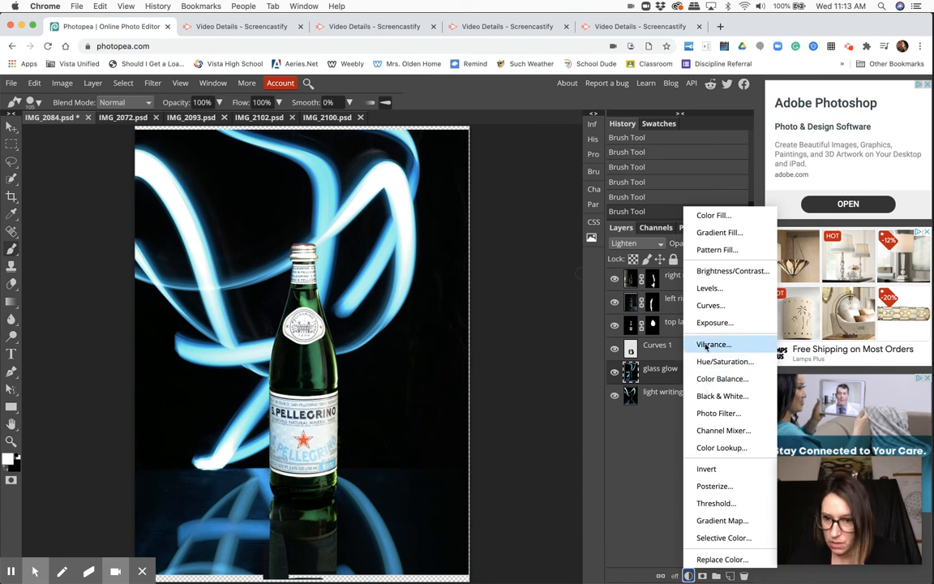
{"action": "left_click", "coordinate": [714, 309]}
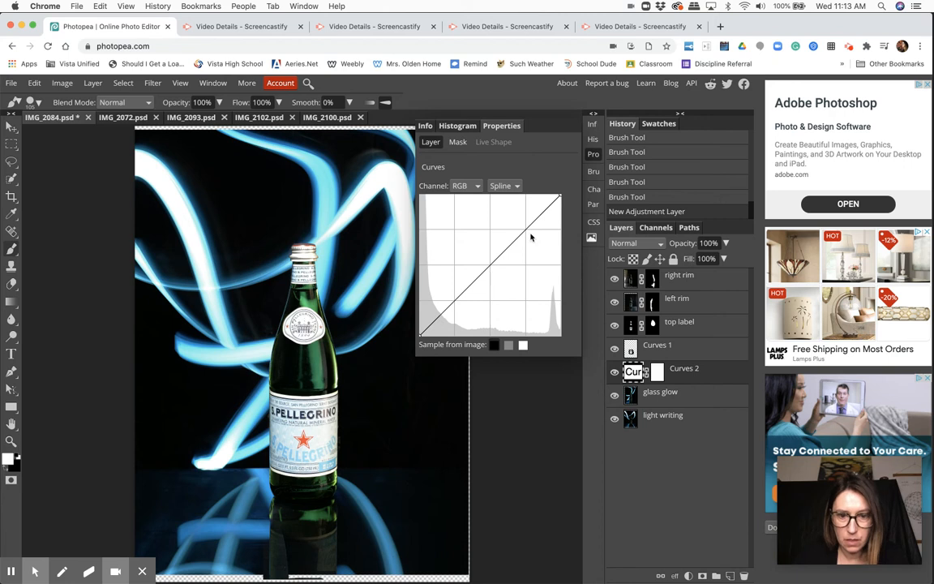
{"action": "left_click_drag", "start_coordinate": [537, 212], "coordinate": [543, 202]}
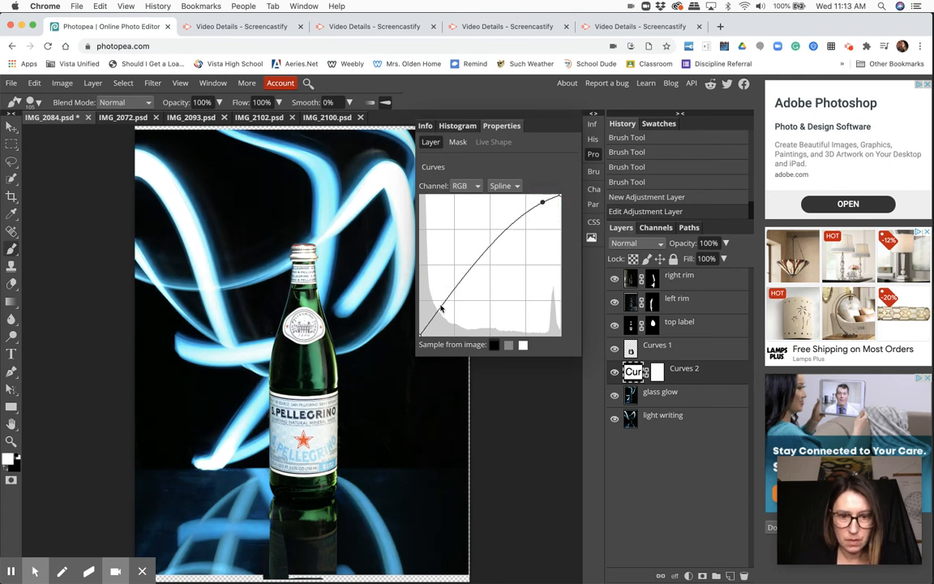
{"action": "left_click_drag", "start_coordinate": [440, 309], "coordinate": [441, 311]}
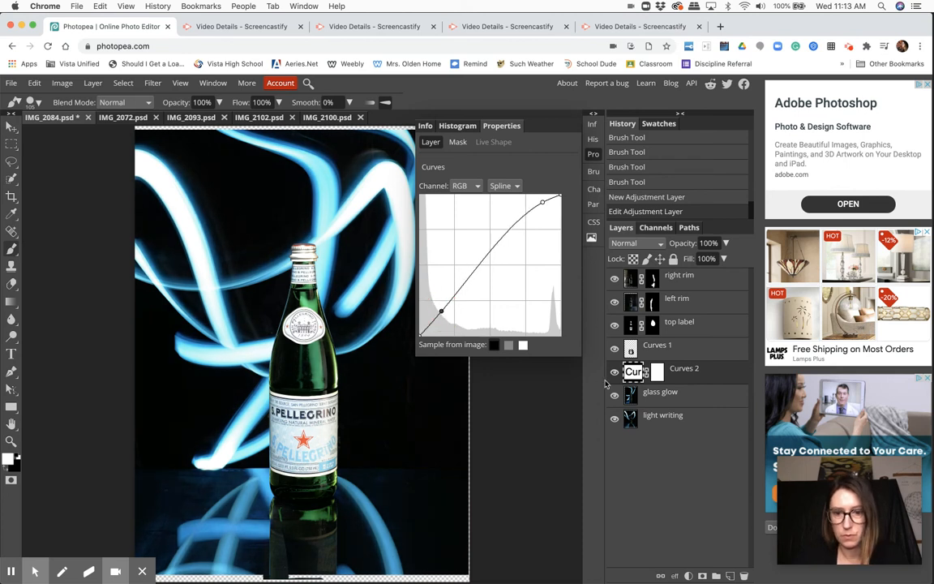
{"action": "left_click", "coordinate": [615, 372]}
{"action": "left_click", "coordinate": [614, 372]}
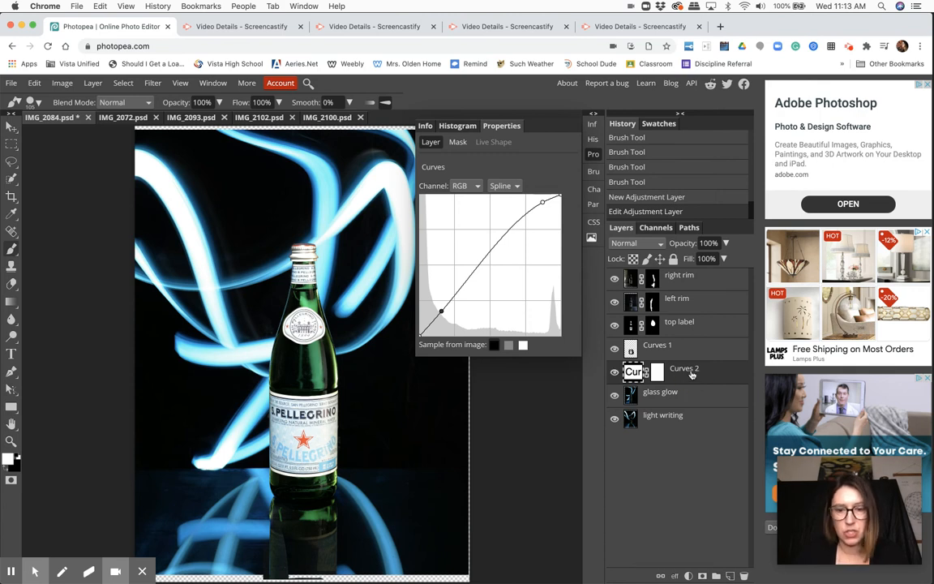
Step: Merge the new Curves 2 adjustment with the glass glow layer
{"action": "left_click", "coordinate": [699, 398]}
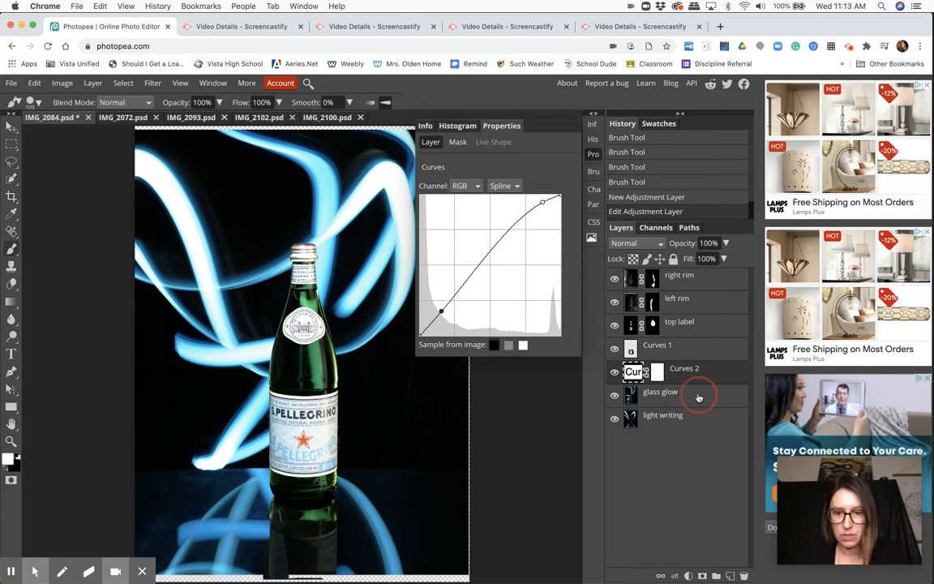
{"action": "right_click", "coordinate": [699, 397]}
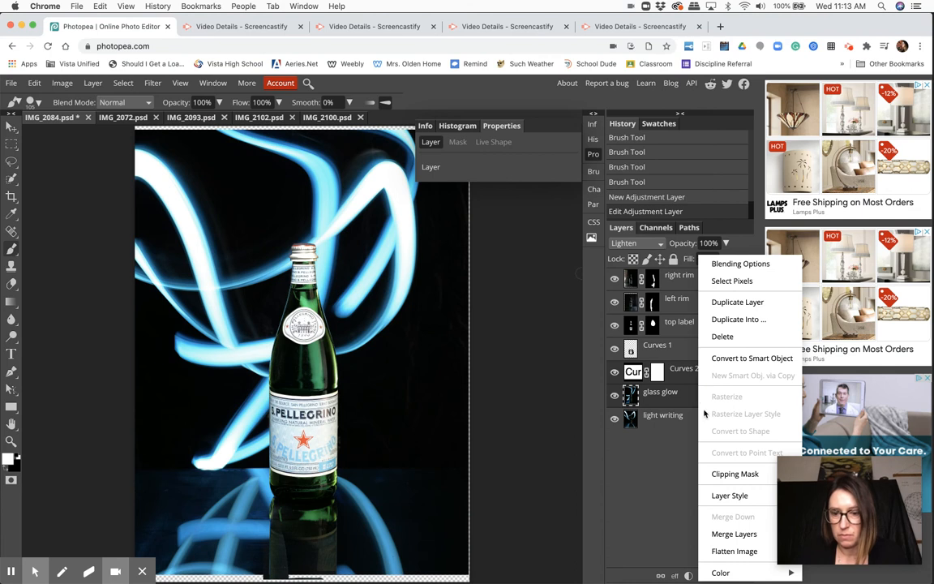
{"action": "left_click", "coordinate": [734, 534]}
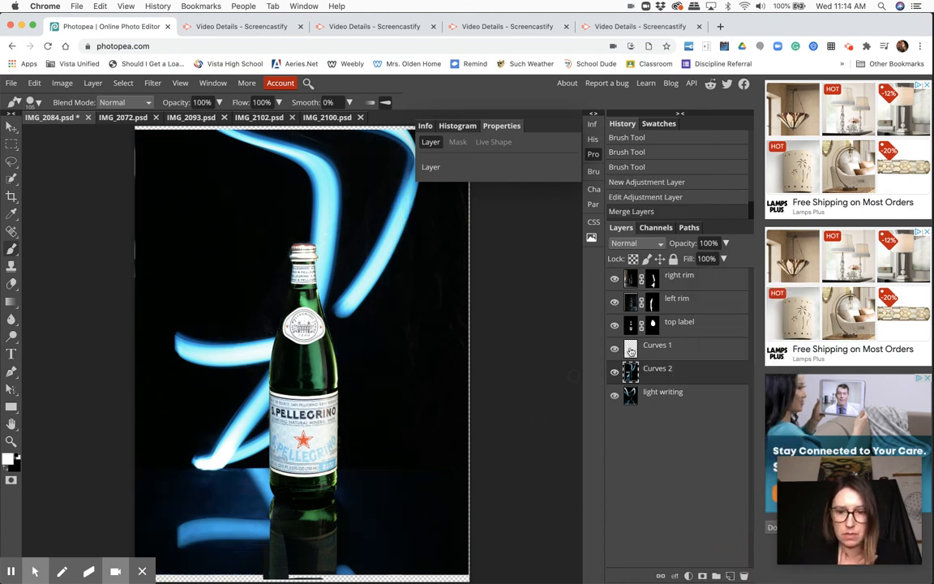
Step: Rename the Curves 1 layer as "bottom label" and the merged Curves 2 layer as "glass glow"
{"action": "double_click", "coordinate": [657, 346]}
{"action": "type", "text": "bottom"}
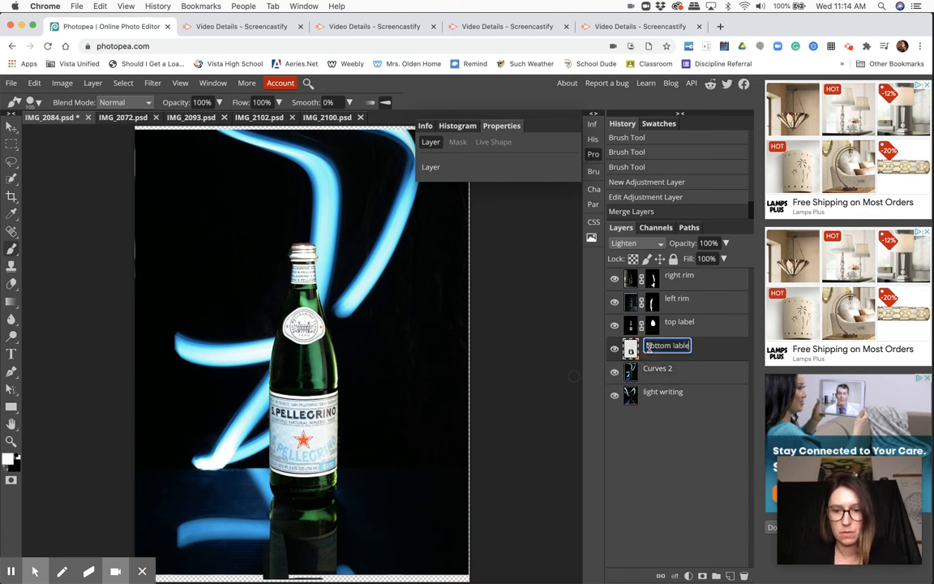
{"action": "type", "text": " label"}
{"action": "left_click", "coordinate": [664, 432]}
{"action": "double_click", "coordinate": [655, 370]}
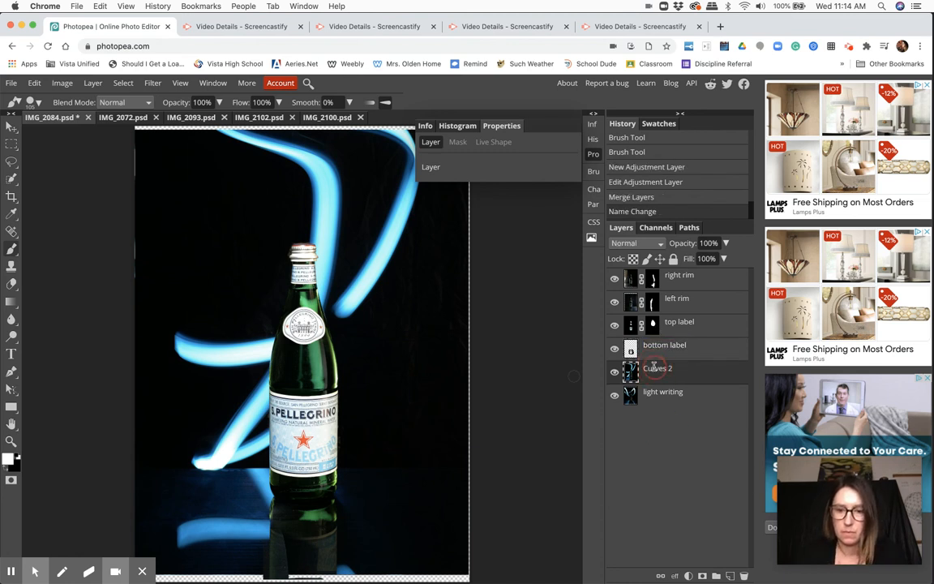
{"action": "type", "text": "glass glow"}
{"action": "left_click", "coordinate": [636, 434]}
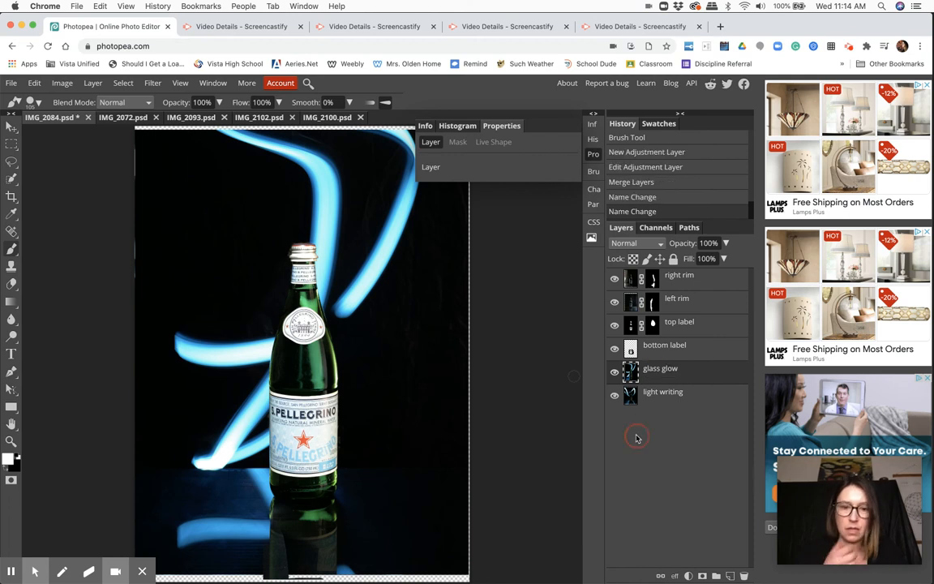
Step: Toggle the glass glow layer's visibility to check its effect, and set its blend mode to Lighten
{"action": "left_click", "coordinate": [615, 372]}
{"action": "left_click", "coordinate": [615, 372]}
{"action": "left_click", "coordinate": [615, 372]}
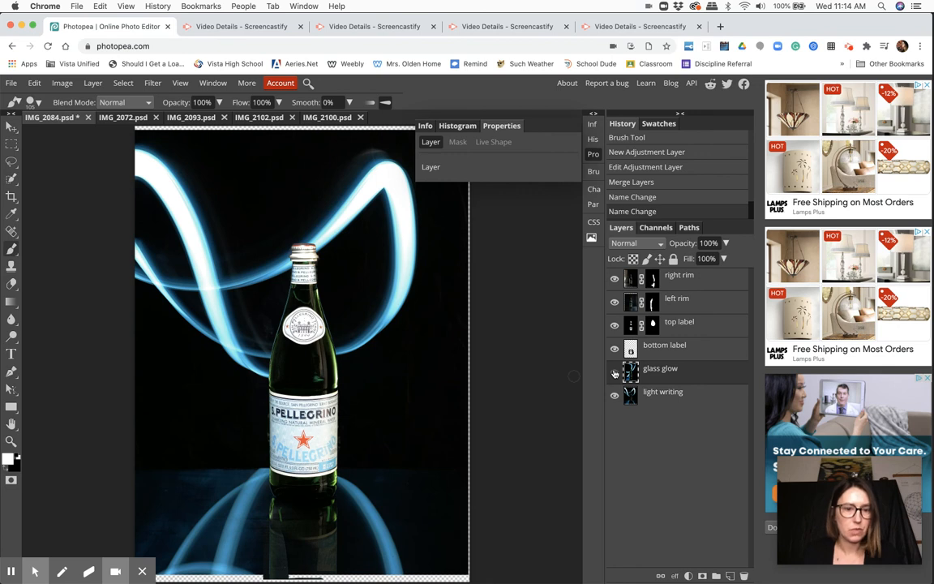
{"action": "left_click", "coordinate": [614, 372]}
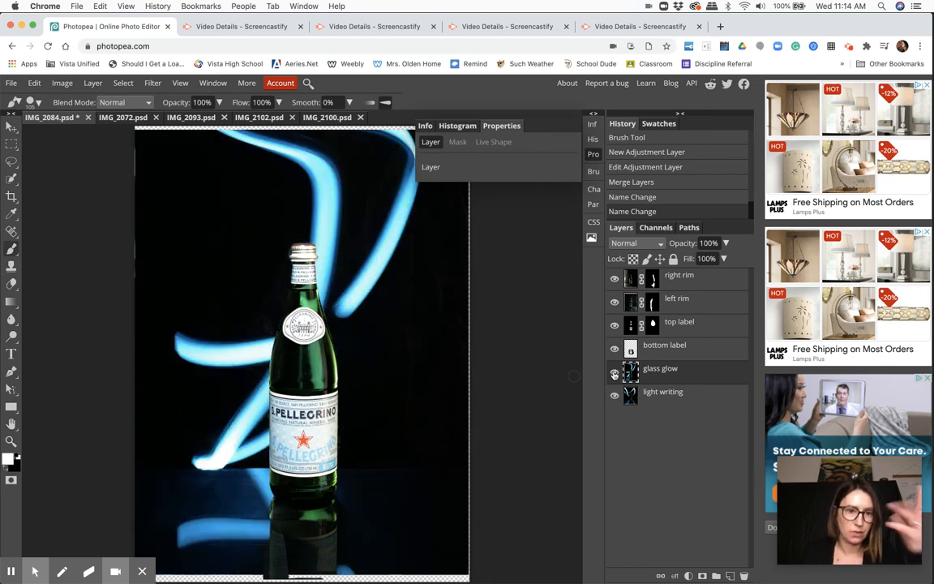
{"action": "left_click", "coordinate": [631, 245]}
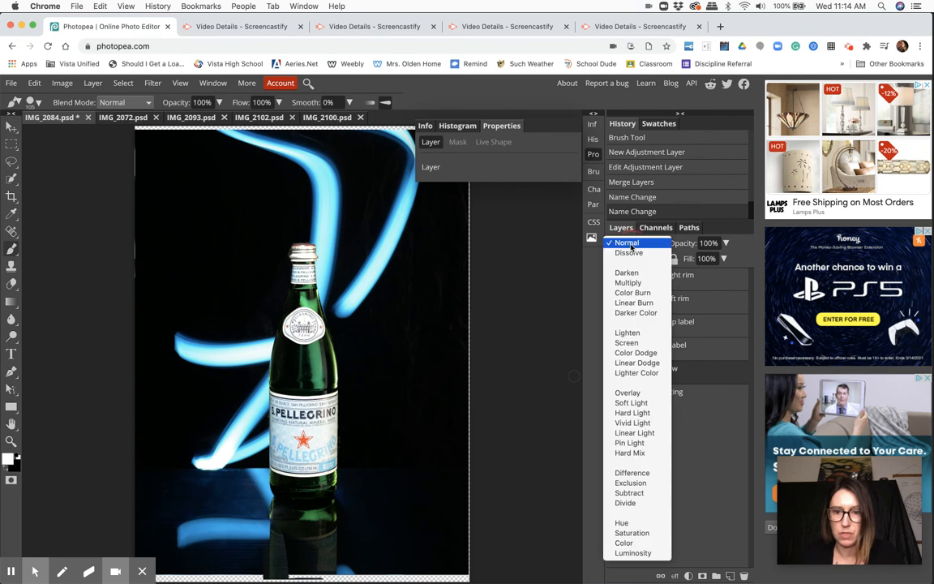
{"action": "left_click", "coordinate": [630, 333]}
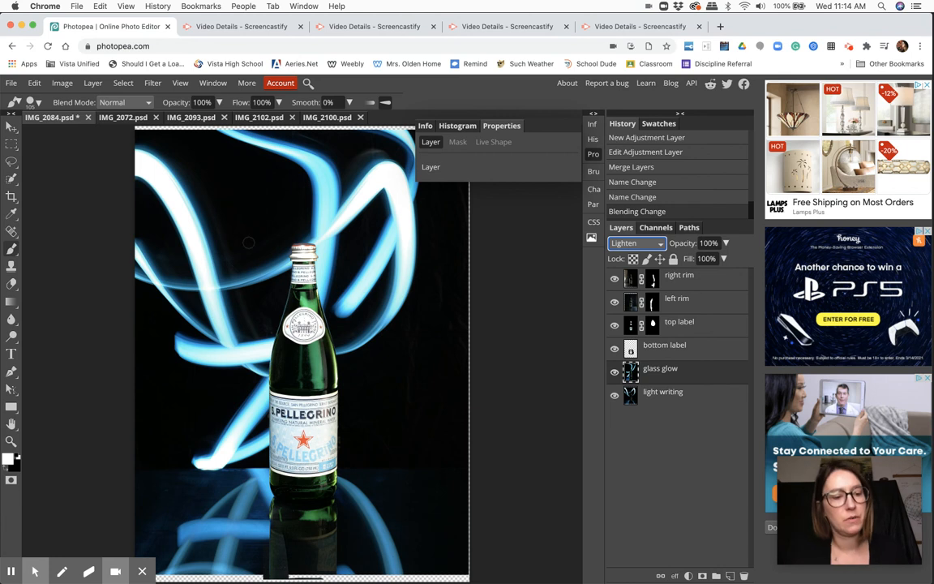
Step: Save the layered bottle composite as a PSD file
{"action": "left_click", "coordinate": [34, 83]}
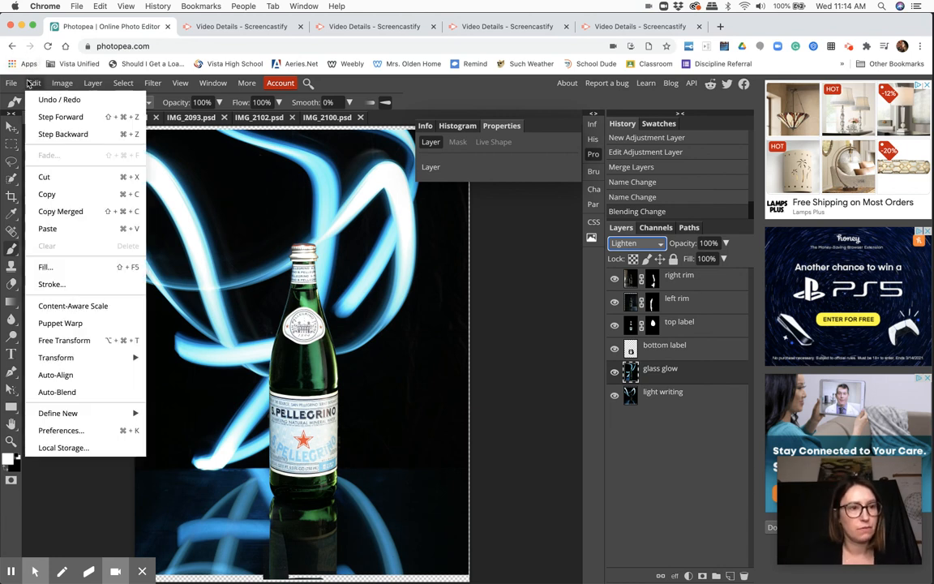
{"action": "mouse_move", "coordinate": [11, 83]}
{"action": "left_click", "coordinate": [35, 215]}
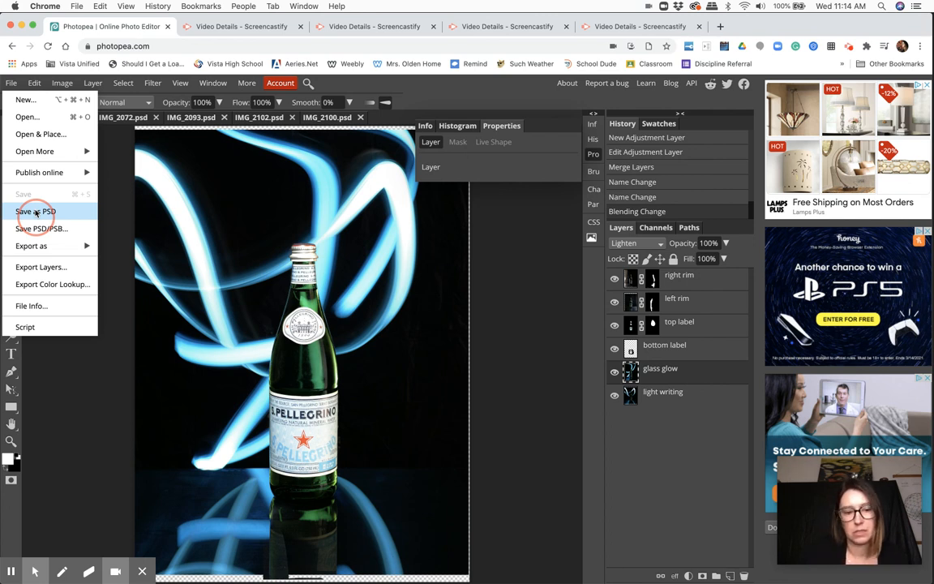
{"action": "left_click", "coordinate": [35, 212]}
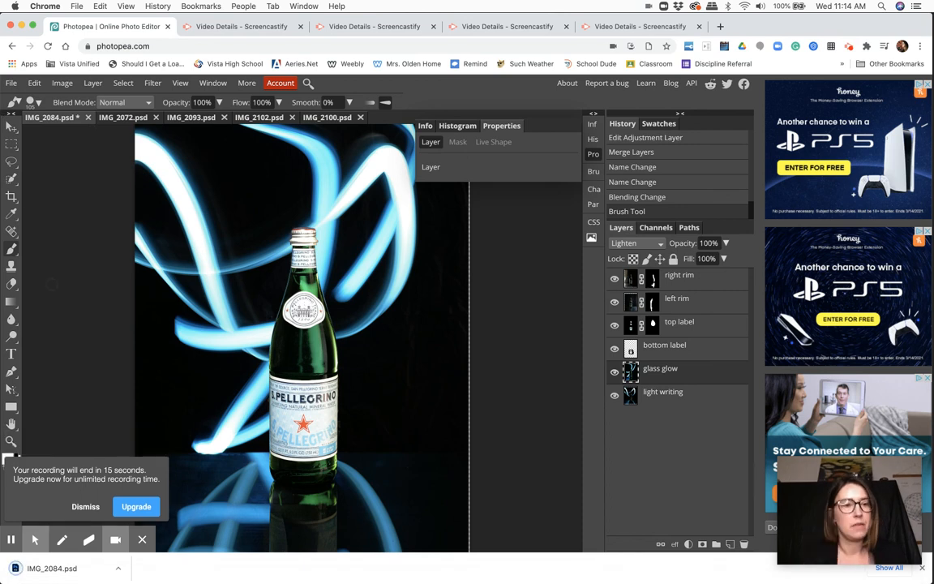
Step: Start exporting the bottle composite as a JPG image
{"action": "left_click", "coordinate": [11, 83]}
{"action": "mouse_move", "coordinate": [63, 246]}
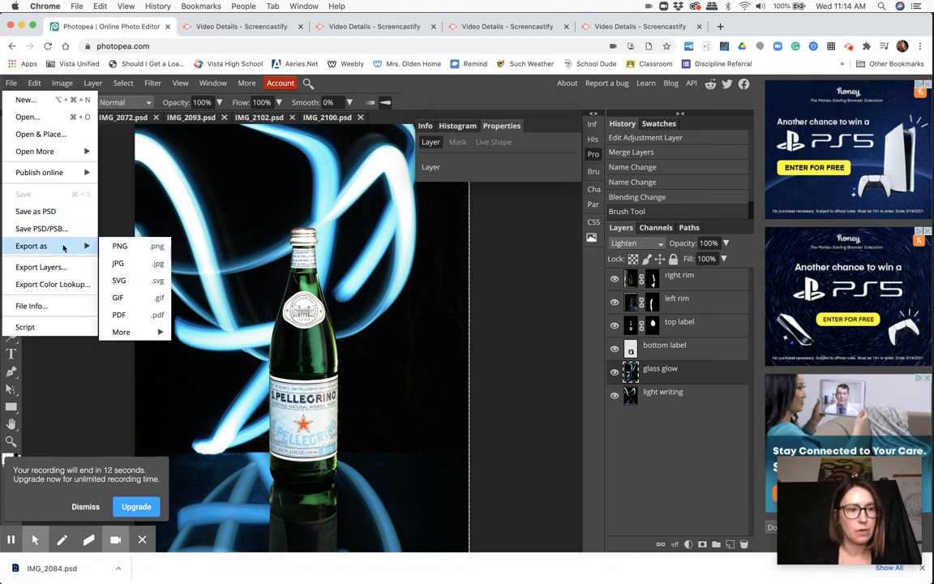
{"action": "left_click", "coordinate": [127, 264]}
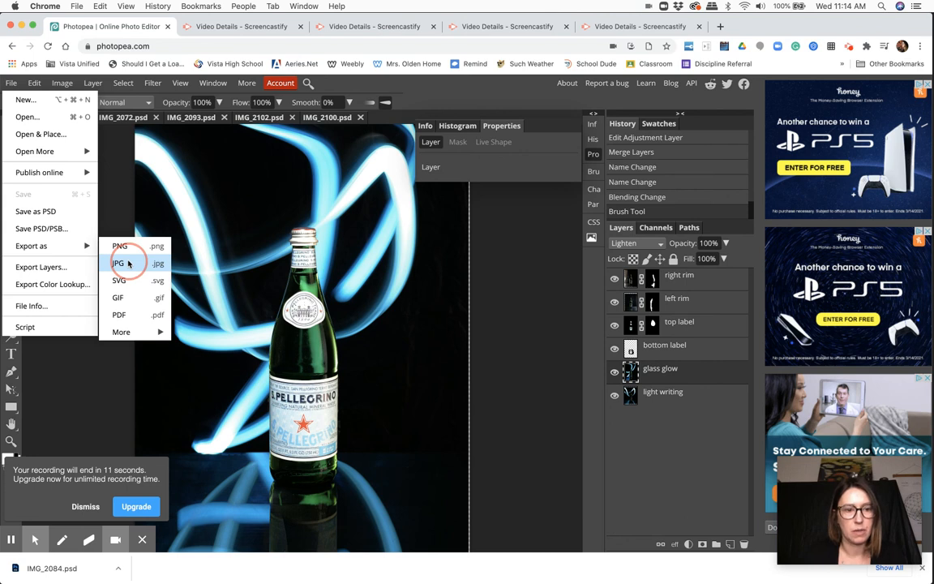